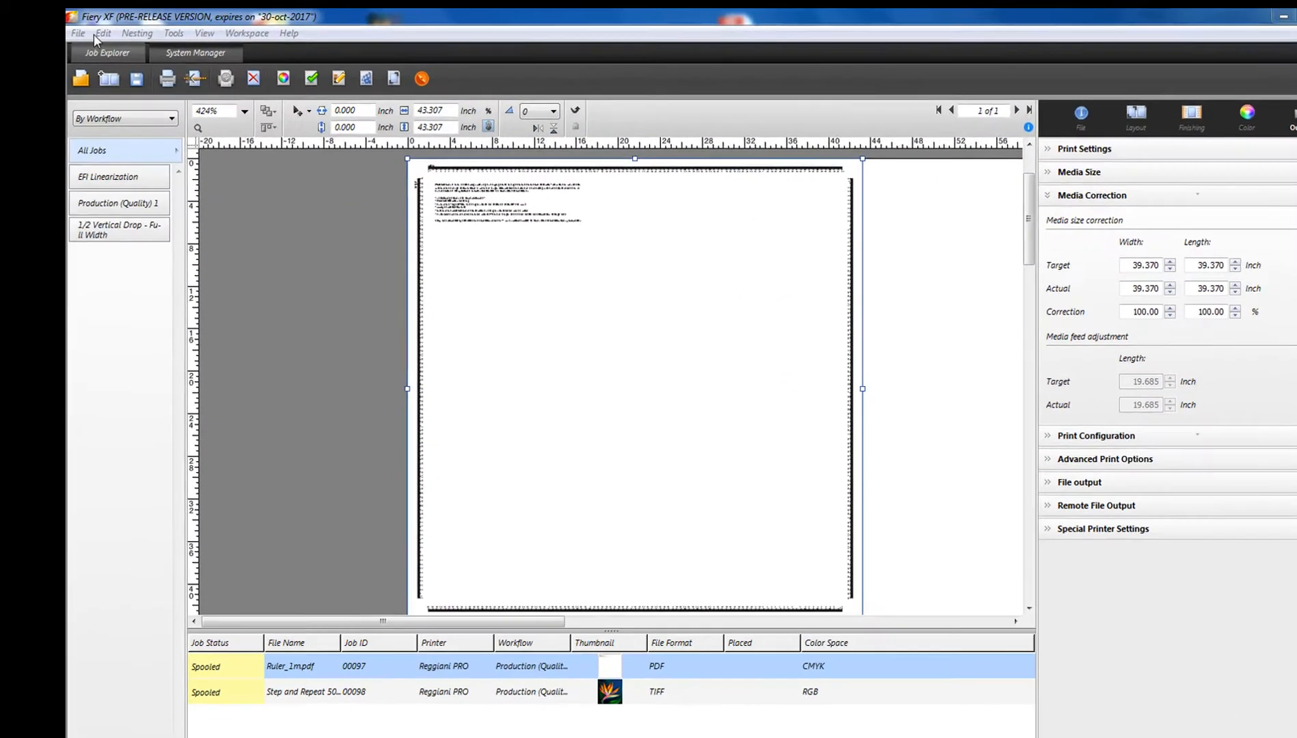
Change the measurement system from inches to mm
{"action": "left_click", "coordinate": [114, 32]}
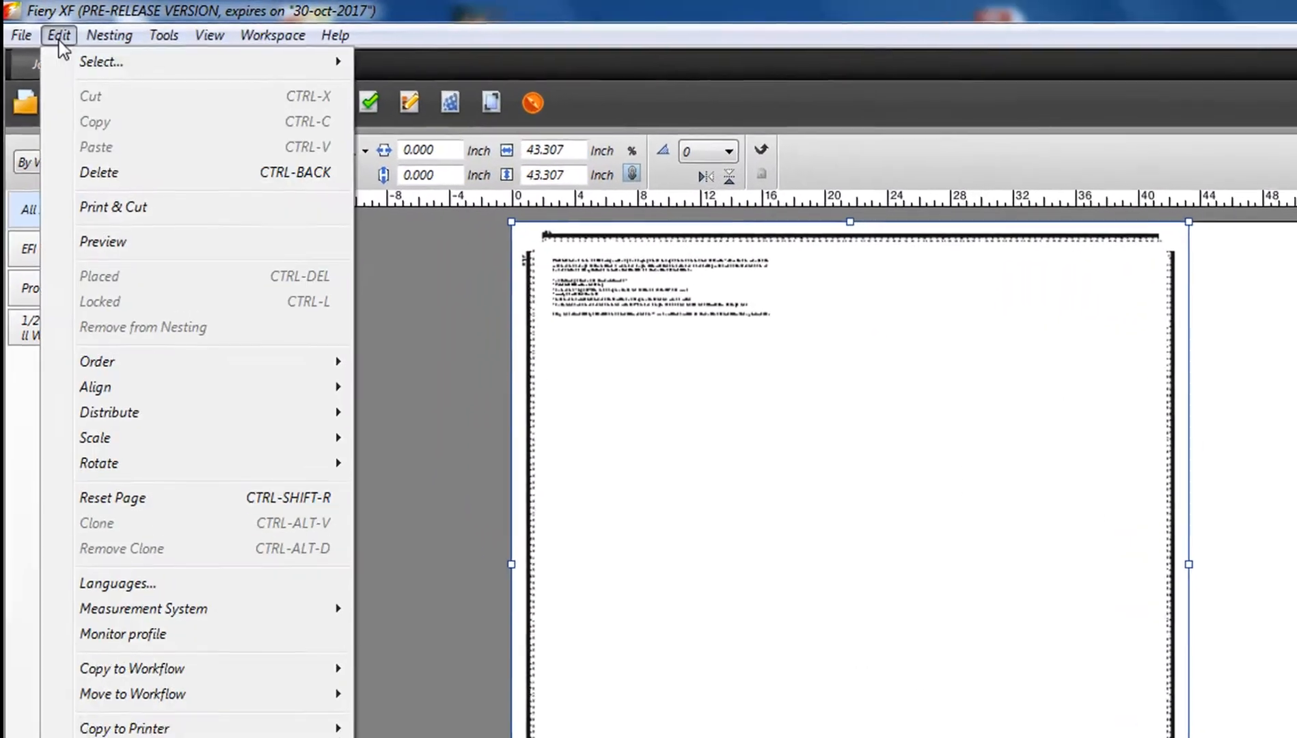
{"action": "mouse_move", "coordinate": [132, 614]}
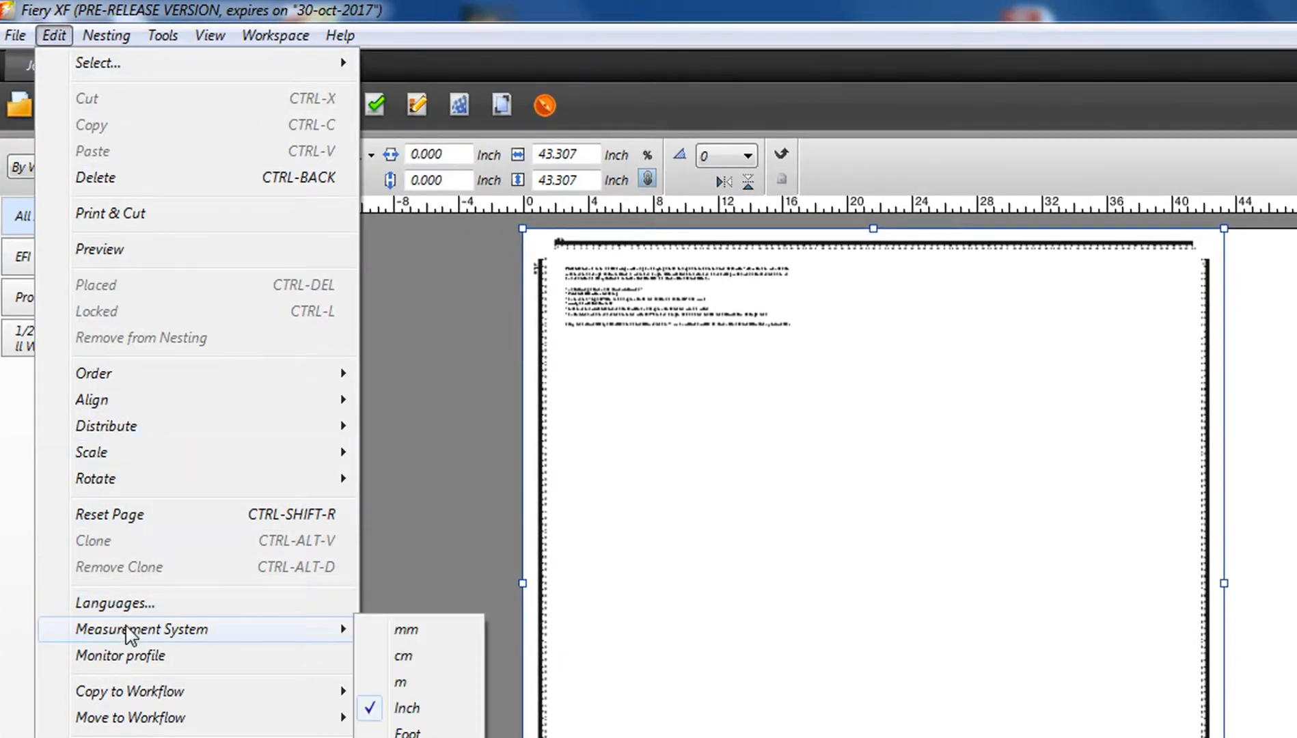
{"action": "left_click", "coordinate": [403, 630]}
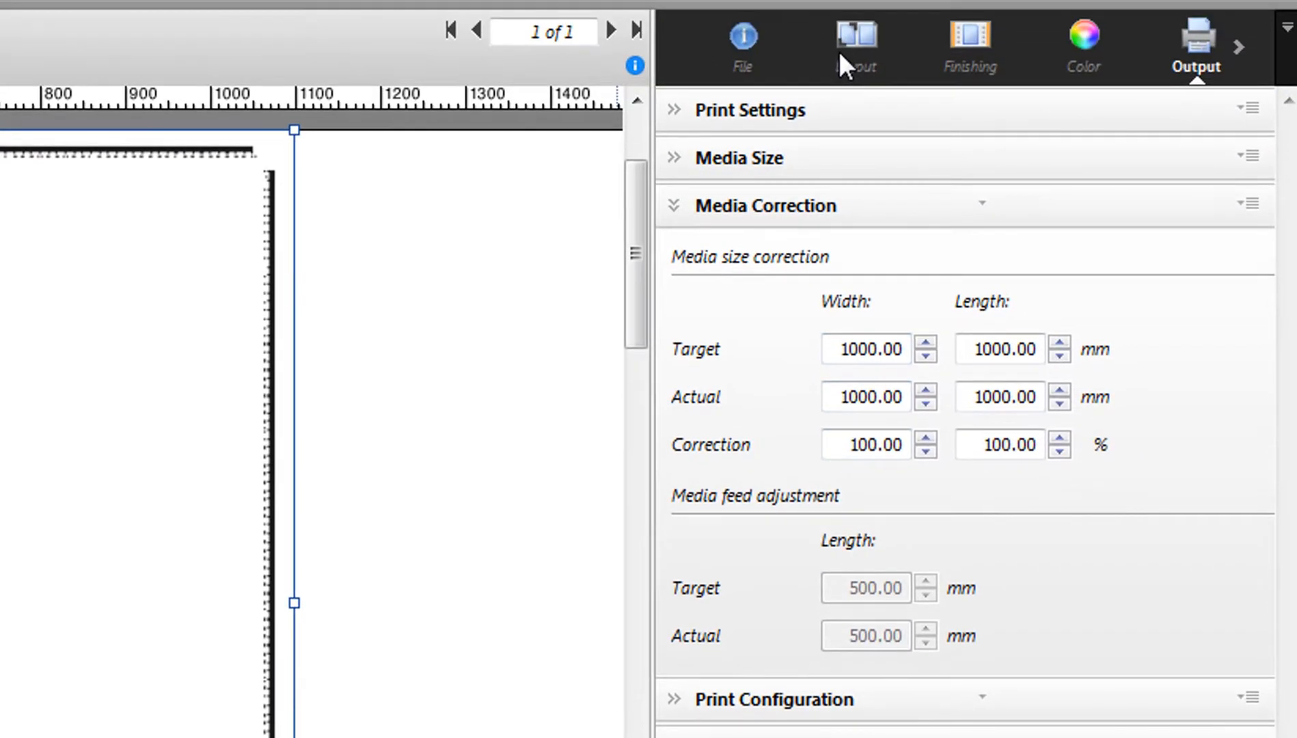
In the media size correction for the ruler job, set the actual width and actual length to 900 mm each
{"action": "left_click", "coordinate": [841, 23]}
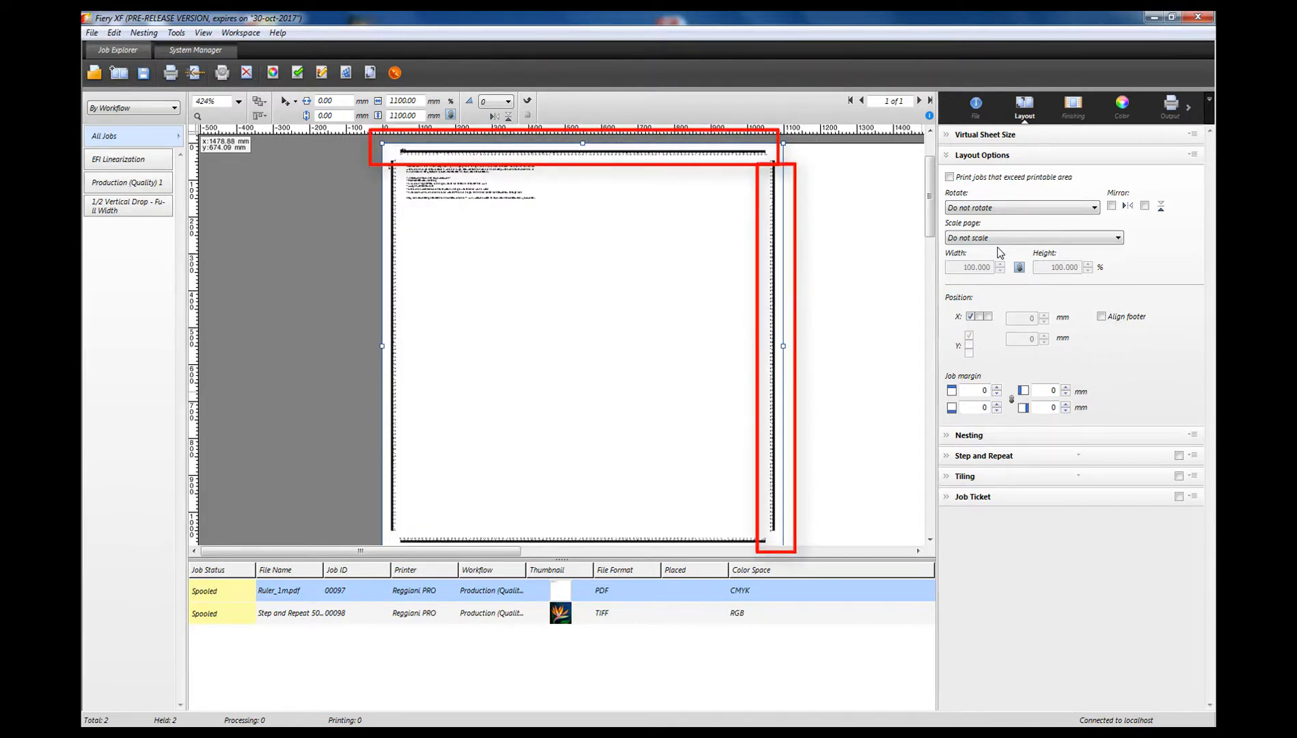
{"action": "left_click", "coordinate": [1169, 106]}
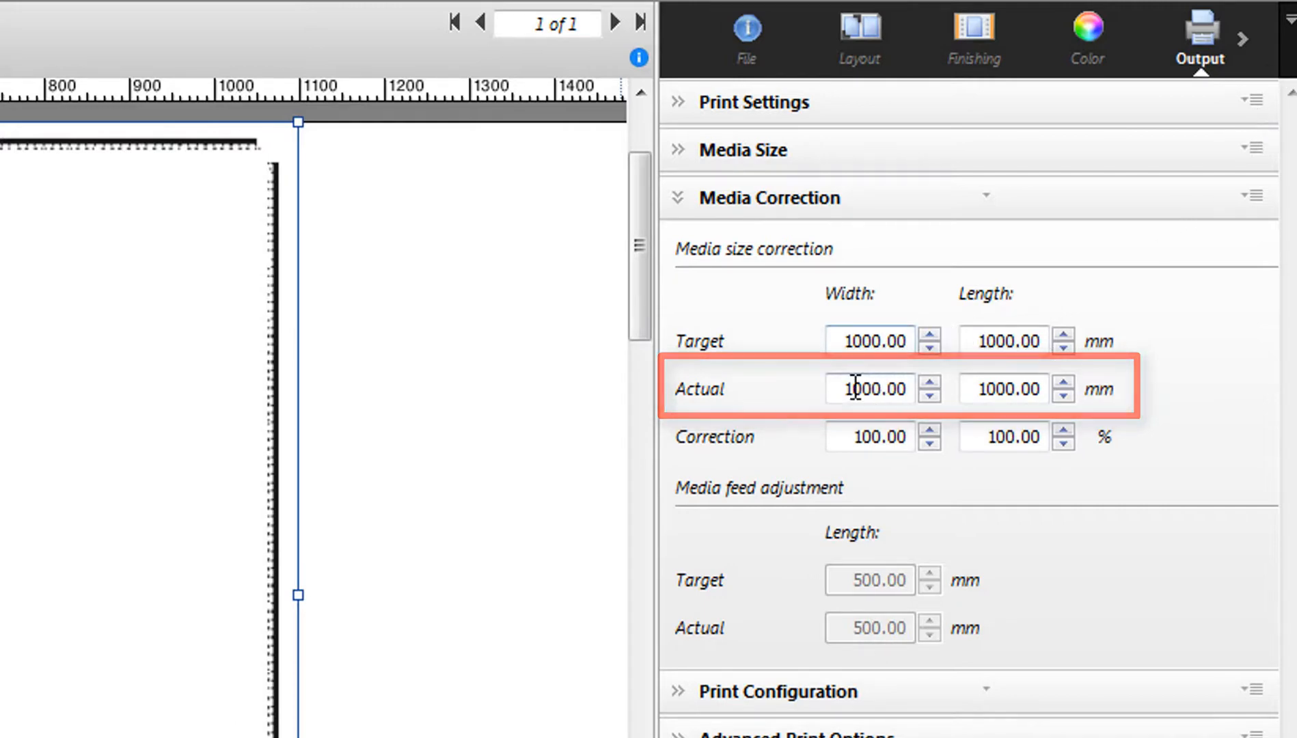
{"action": "left_click_drag", "start_coordinate": [839, 385], "coordinate": [936, 410]}
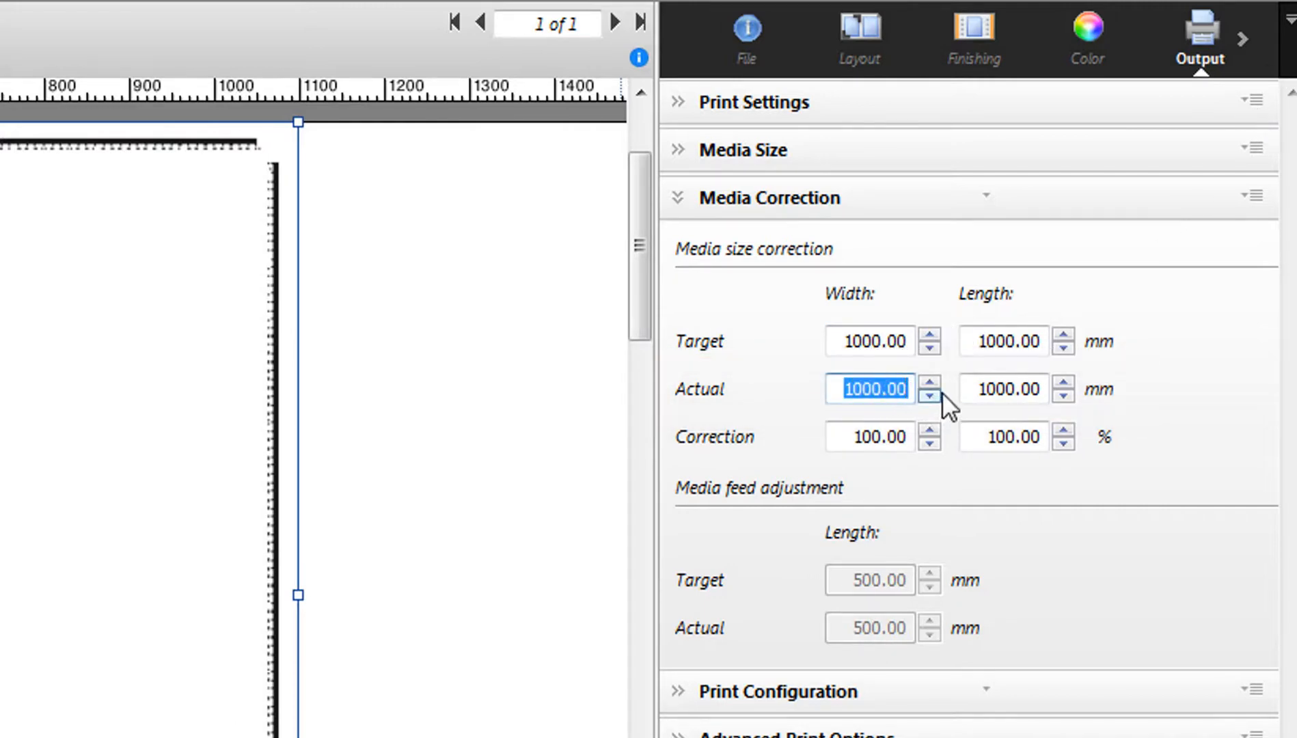
{"action": "type", "text": "900"}
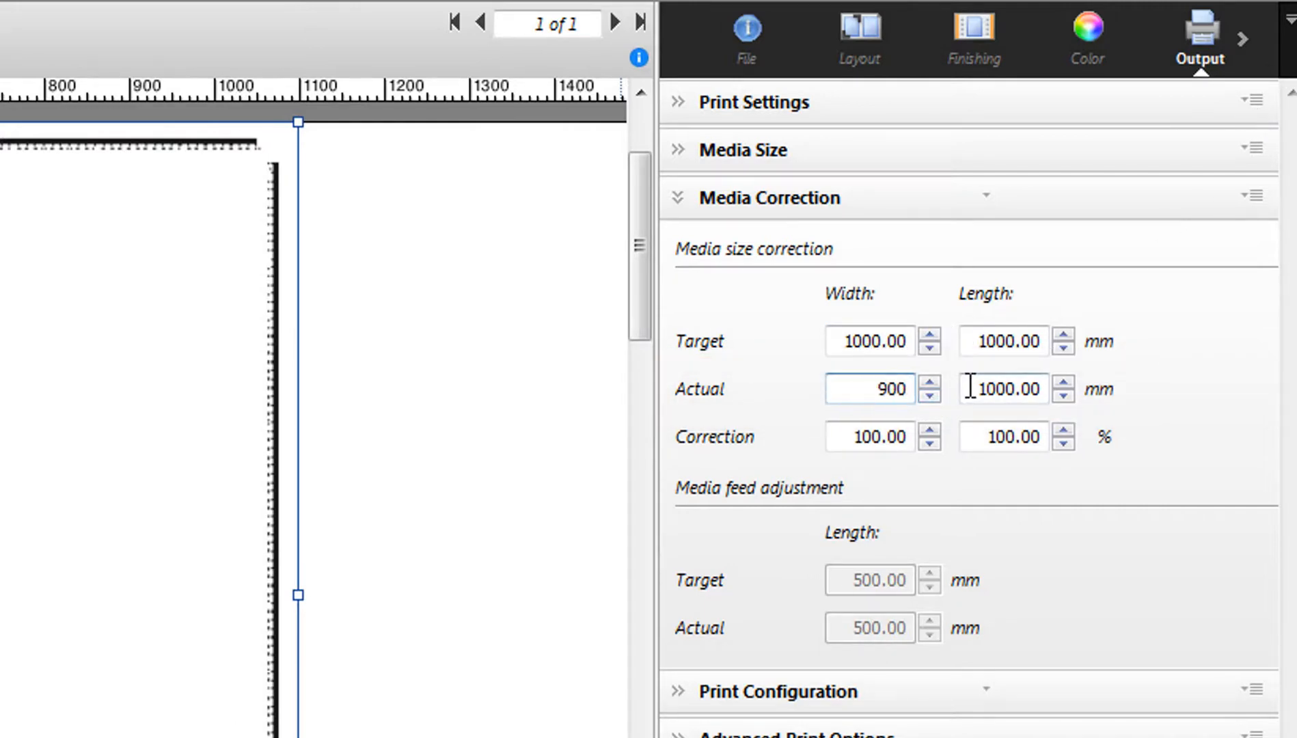
{"action": "left_click_drag", "start_coordinate": [970, 387], "coordinate": [1088, 393]}
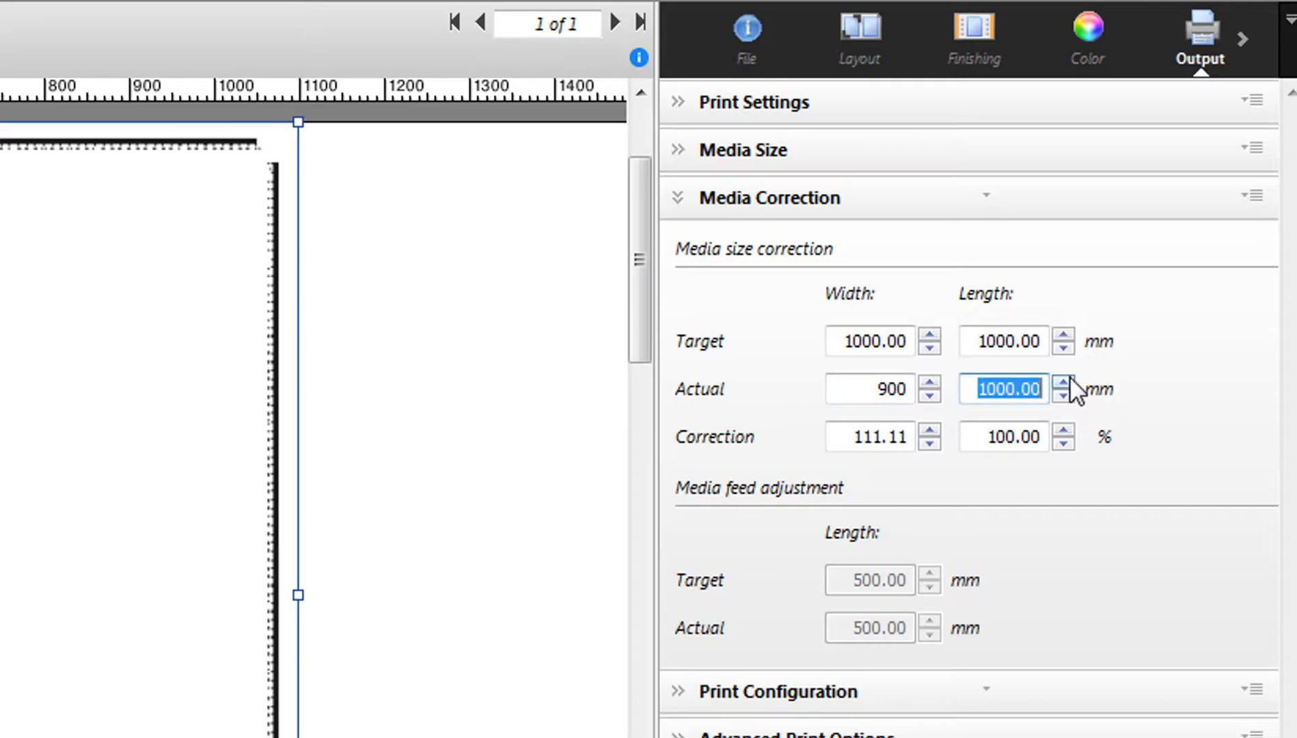
{"action": "type", "text": "900"}
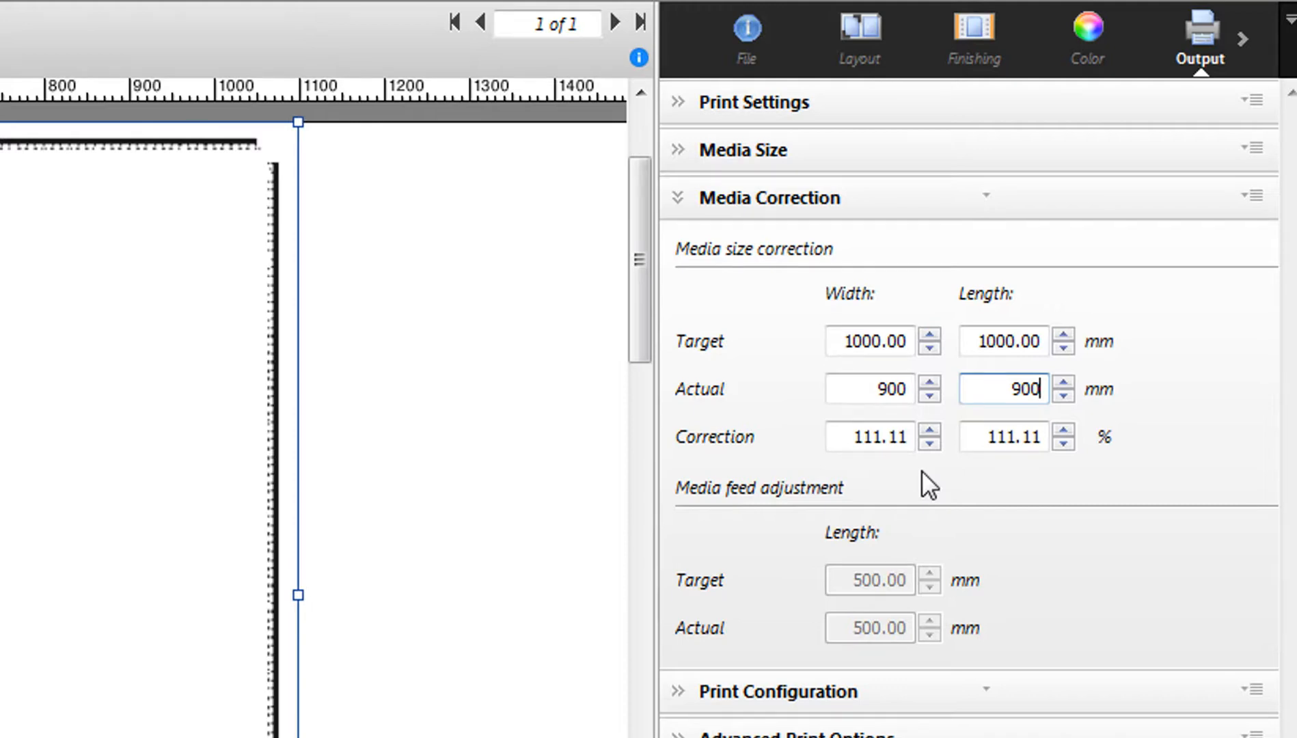
Save the current media correction settings as a preset named Cotton
{"action": "left_click", "coordinate": [987, 197]}
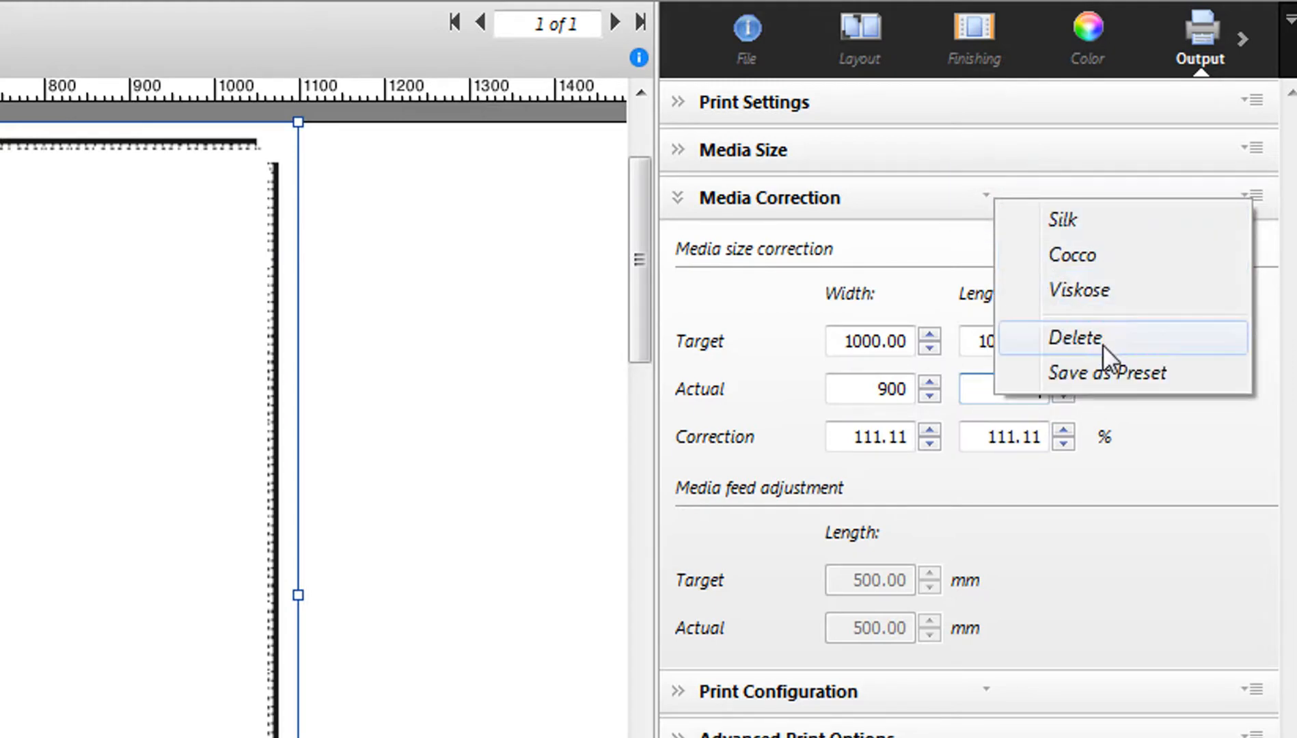
{"action": "left_click", "coordinate": [1123, 378]}
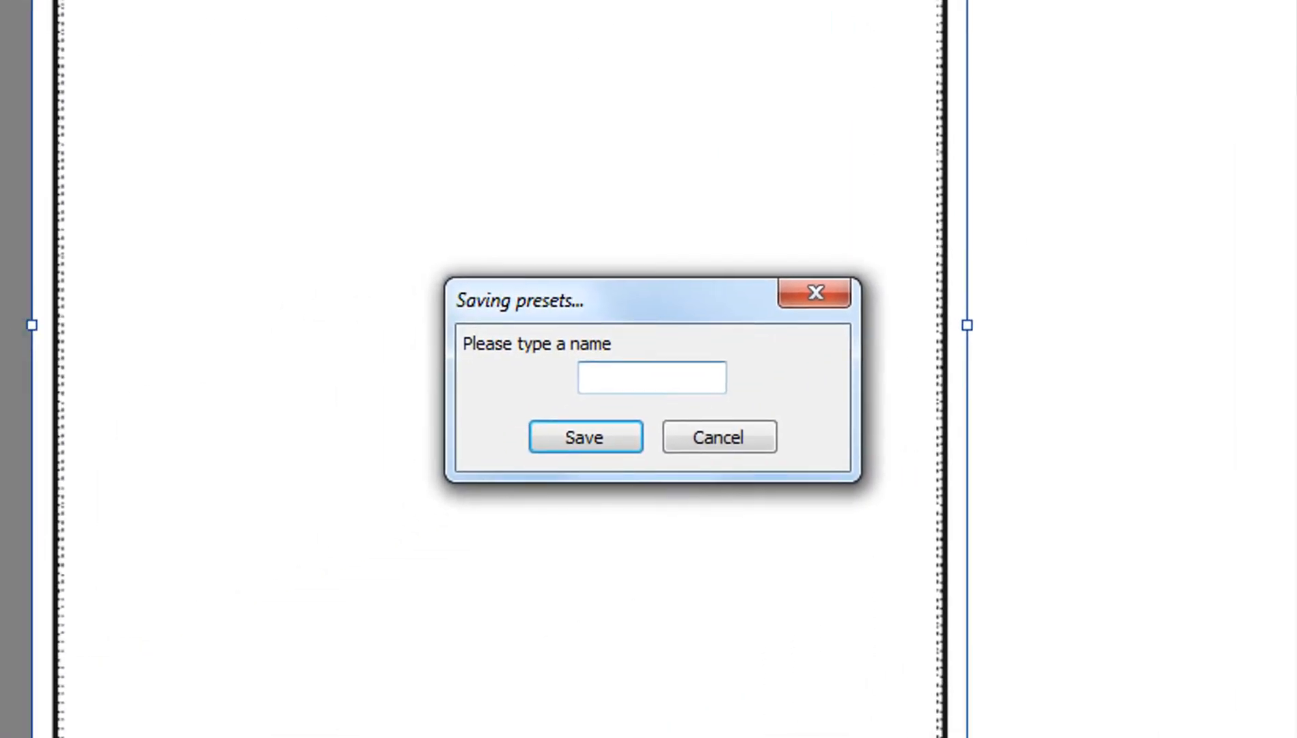
{"action": "type", "text": "Cotton"}
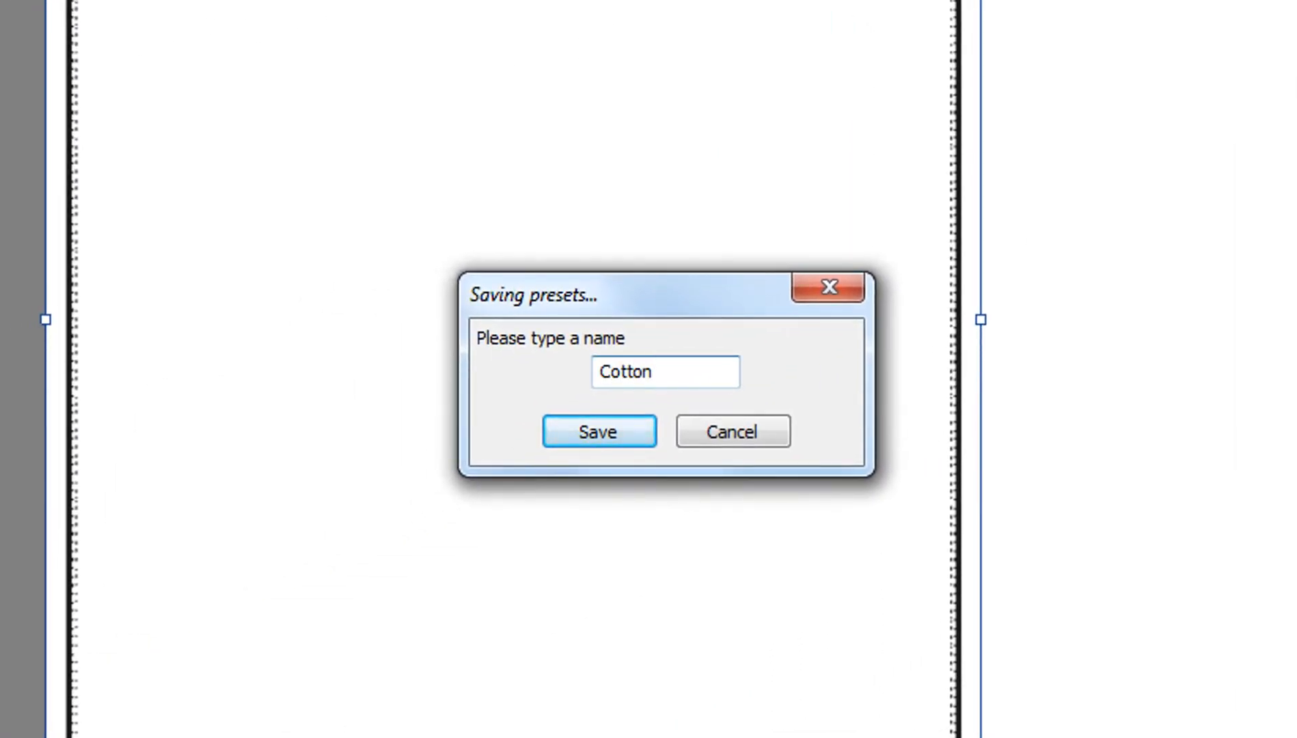
{"action": "key", "text": "Return"}
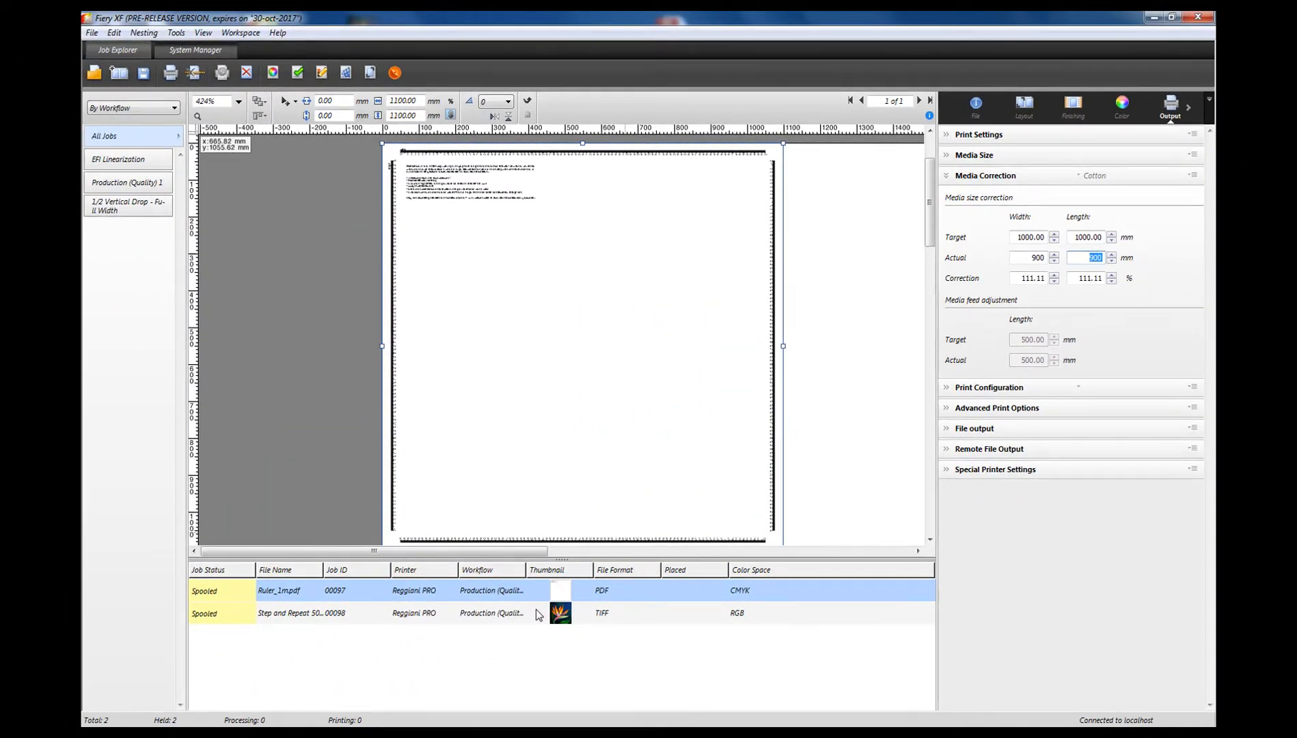
Select the Step and Repeat TIFF job and examine its image width, the far edge of the sheet and the media size settings
{"action": "left_click", "coordinate": [538, 614]}
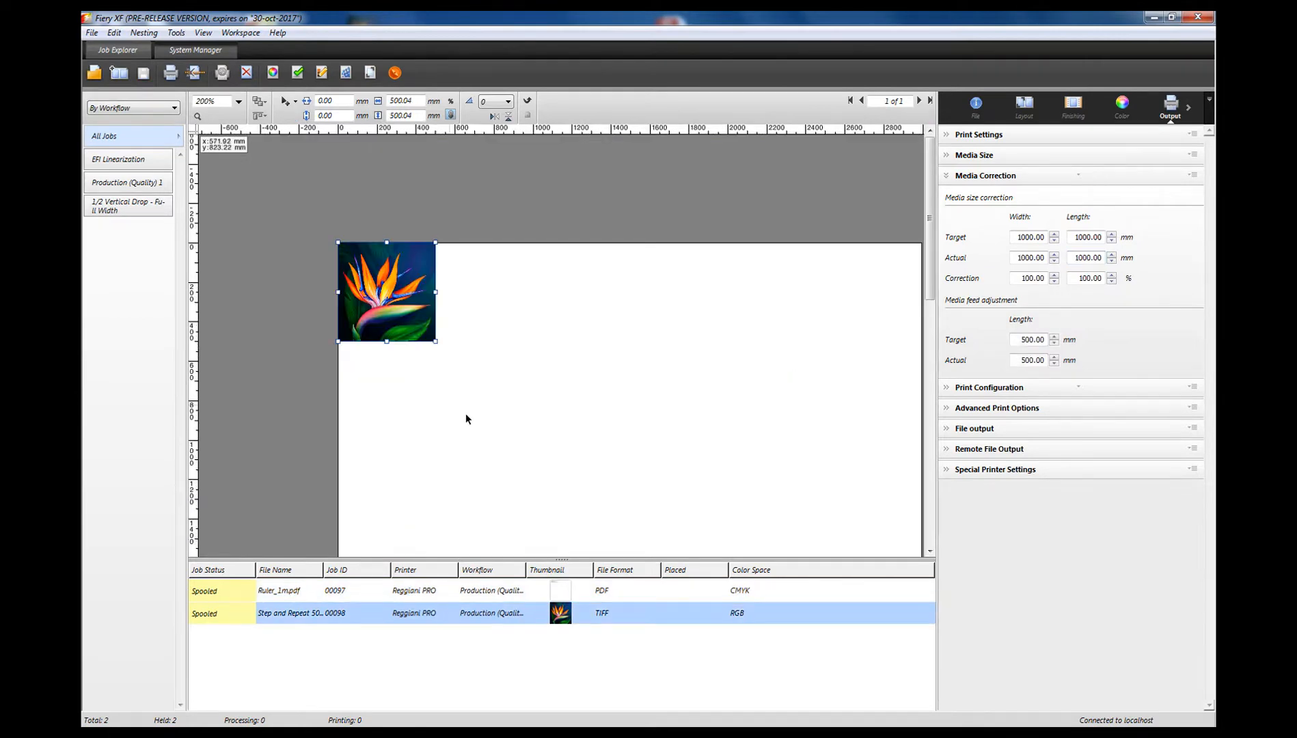
{"action": "left_click", "coordinate": [198, 117]}
{"action": "left_click_drag", "start_coordinate": [323, 228], "coordinate": [462, 370]}
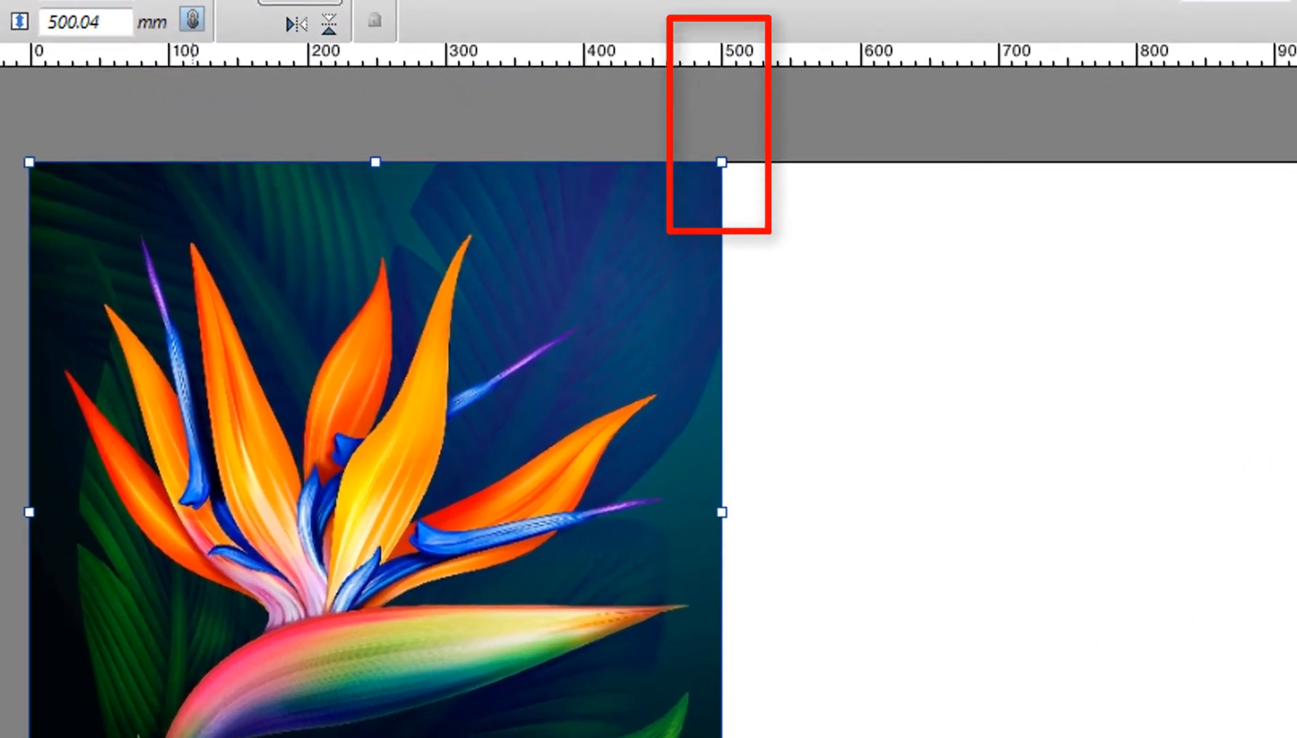
{"action": "scroll", "coordinate": [649, 389], "scroll_direction": "right", "scroll_amount": 3}
{"action": "scroll", "coordinate": [649, 450], "scroll_direction": "right", "scroll_amount": 15}
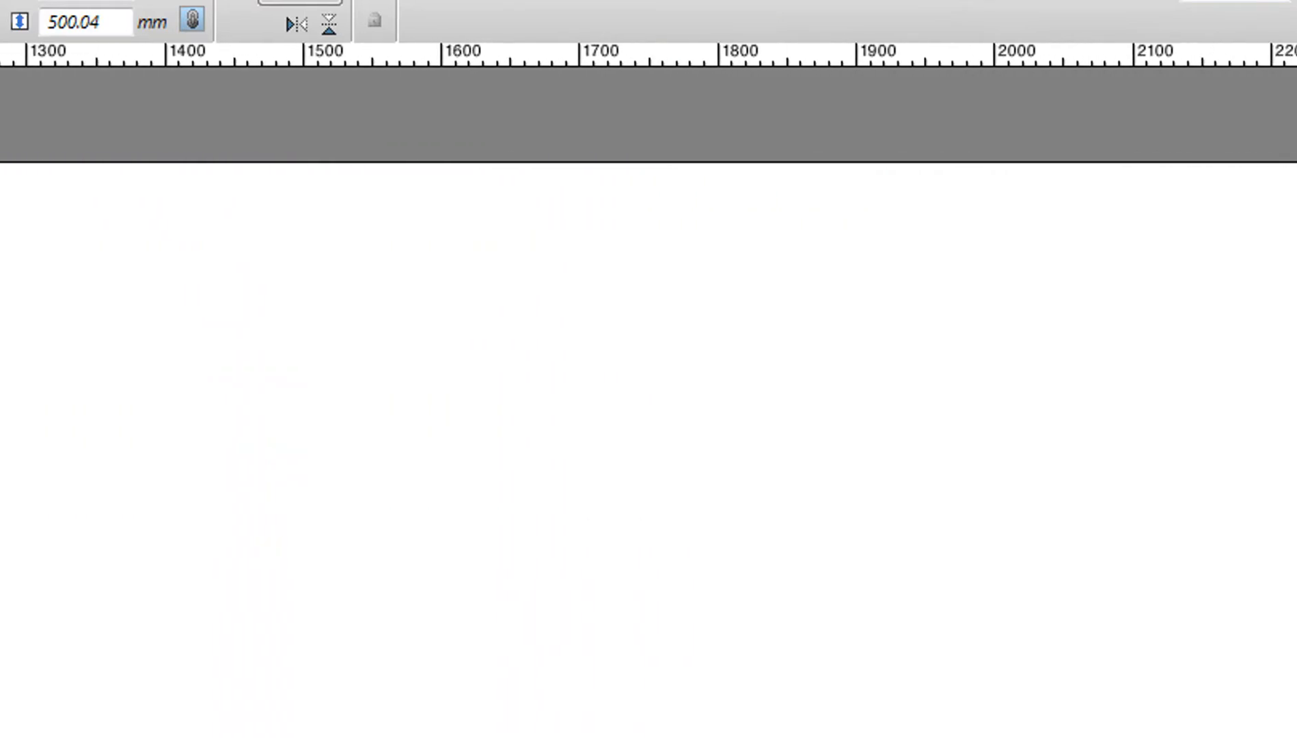
{"action": "scroll", "coordinate": [648, 449], "scroll_direction": "right", "scroll_amount": 2}
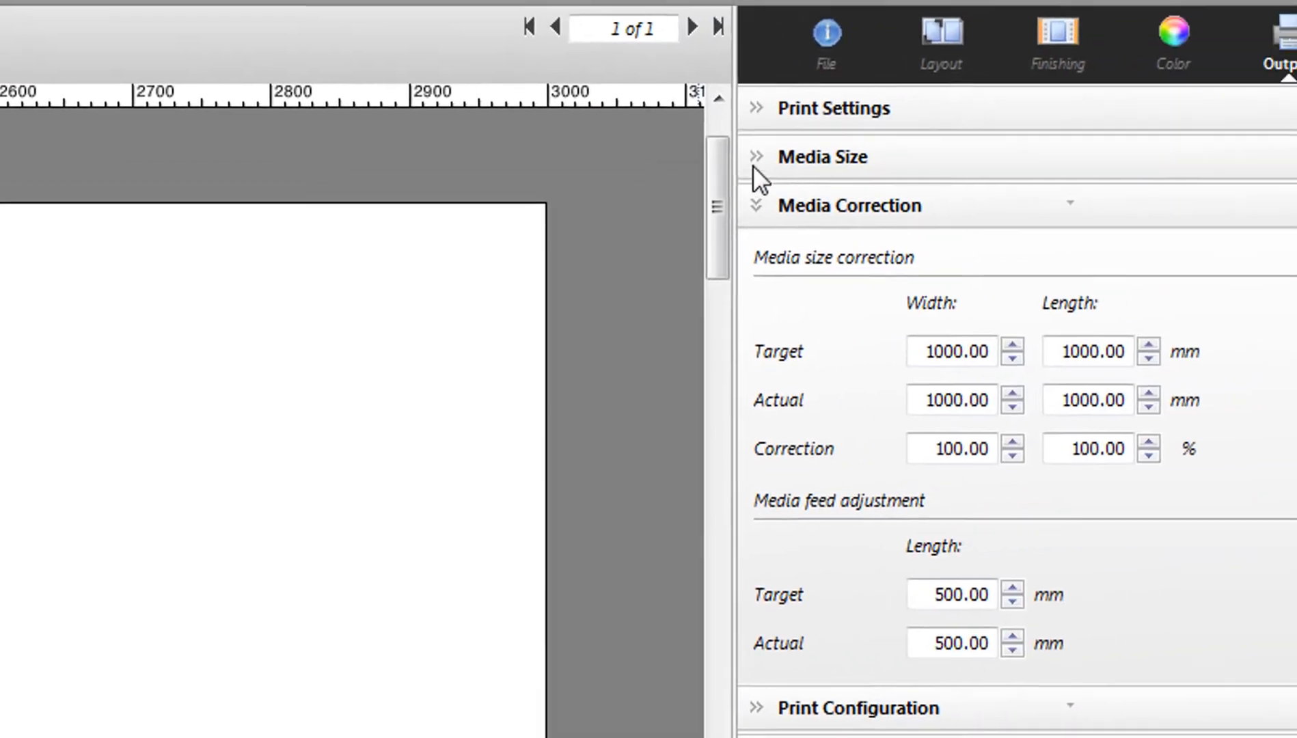
{"action": "left_click", "coordinate": [752, 157]}
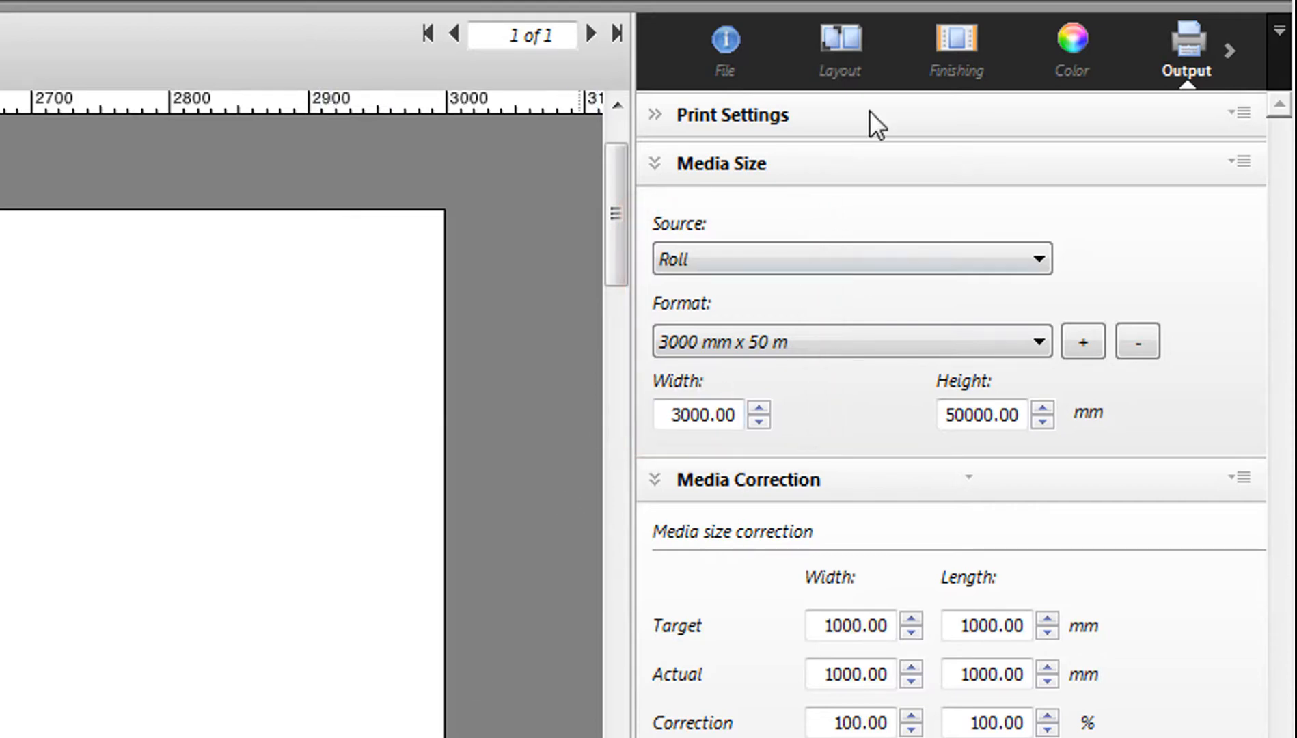
Enable Step and Repeat for the flower TIFF job and apply a horizontal pattern of Full media width
{"action": "left_click", "coordinate": [839, 63]}
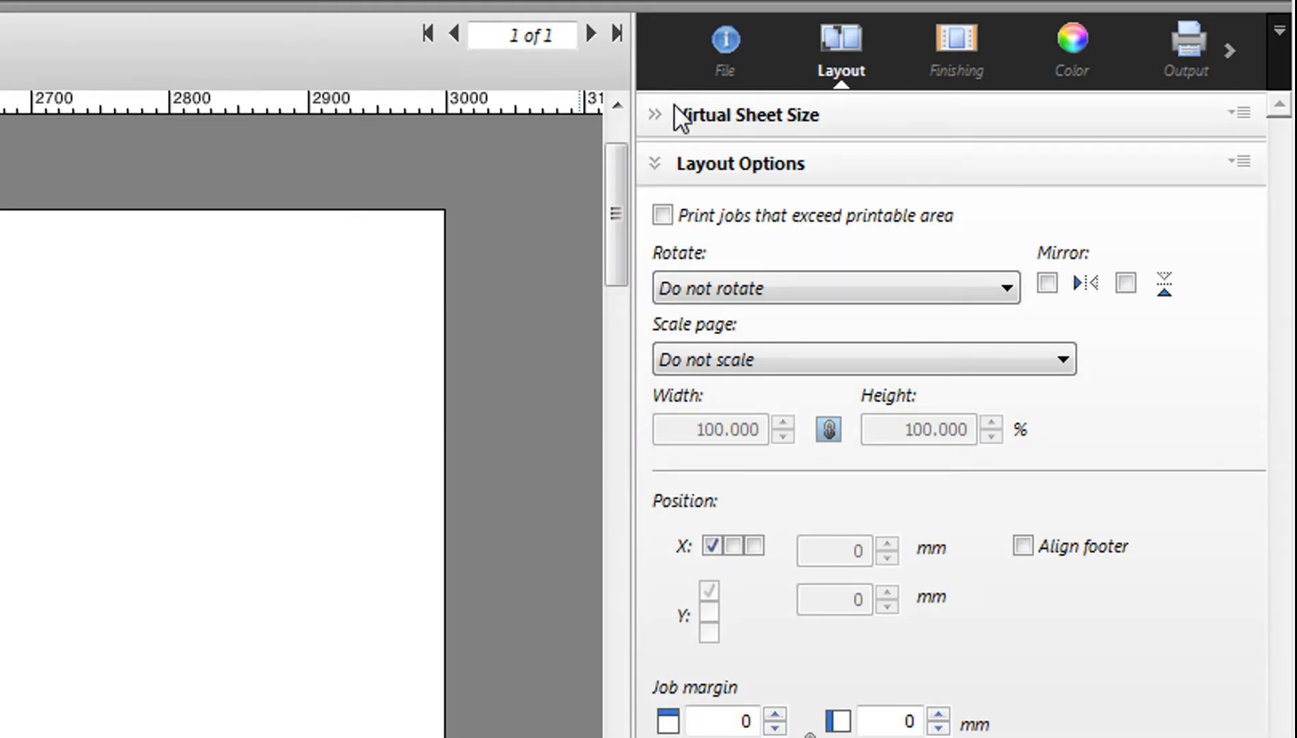
{"action": "left_click", "coordinate": [657, 169]}
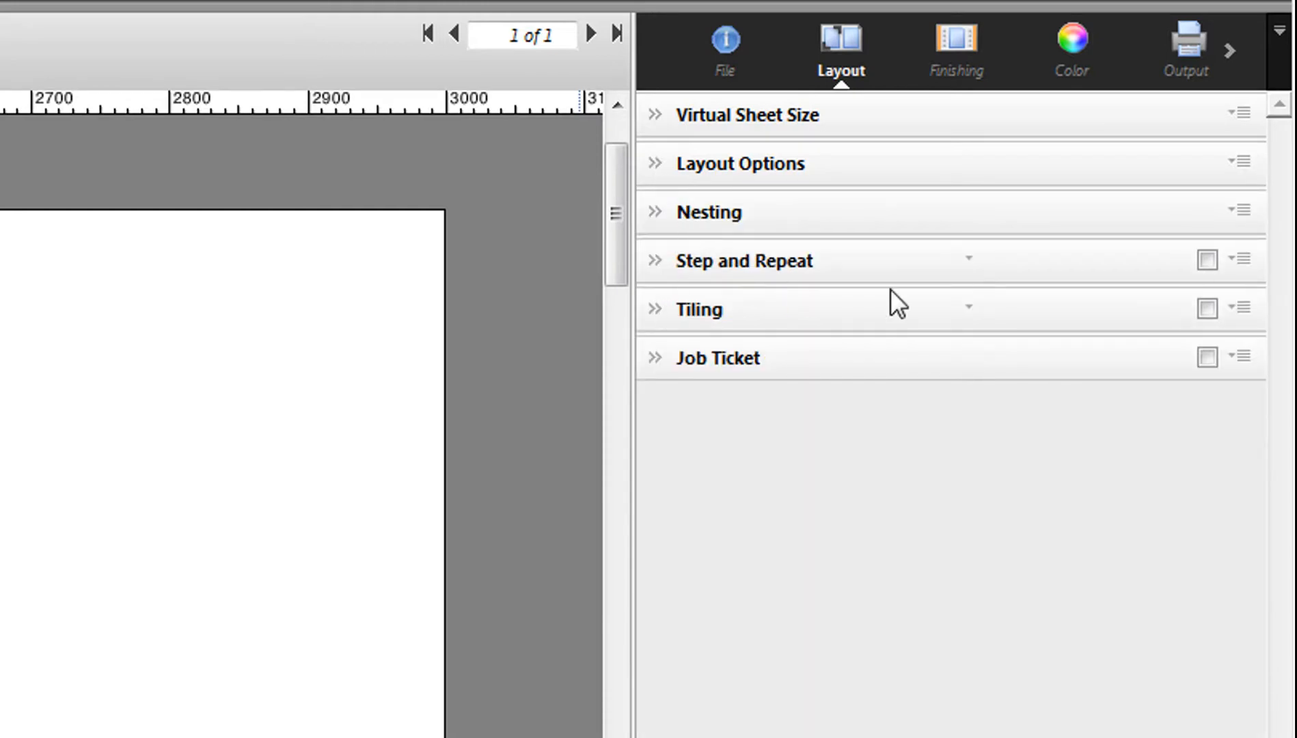
{"action": "left_click", "coordinate": [1207, 260]}
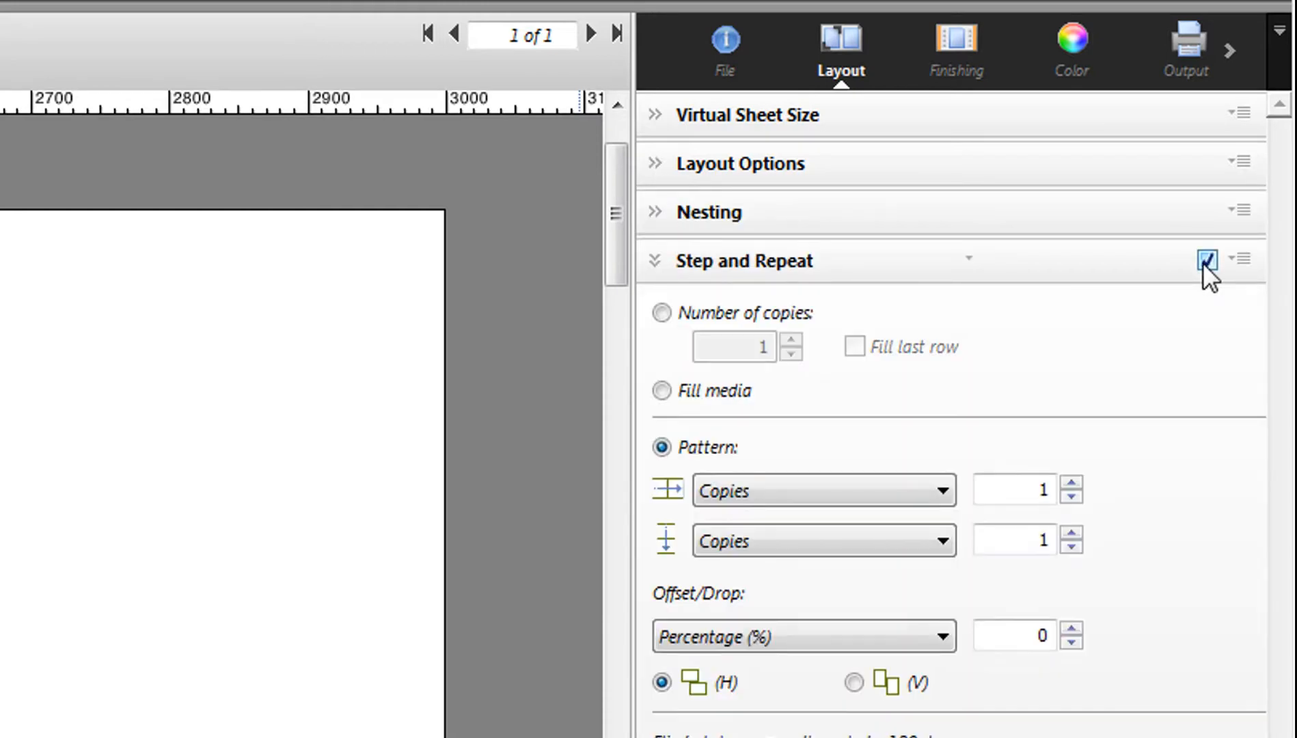
{"action": "left_click", "coordinate": [853, 488]}
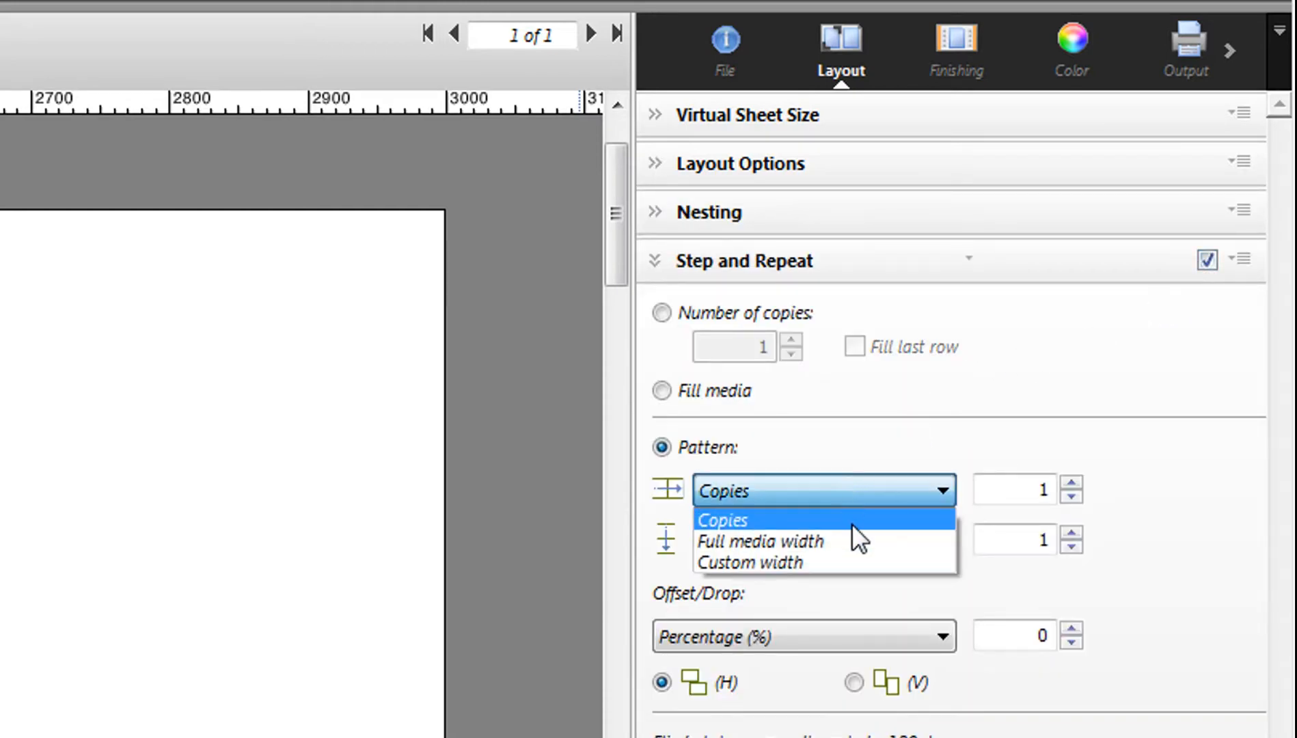
{"action": "left_click", "coordinate": [854, 541]}
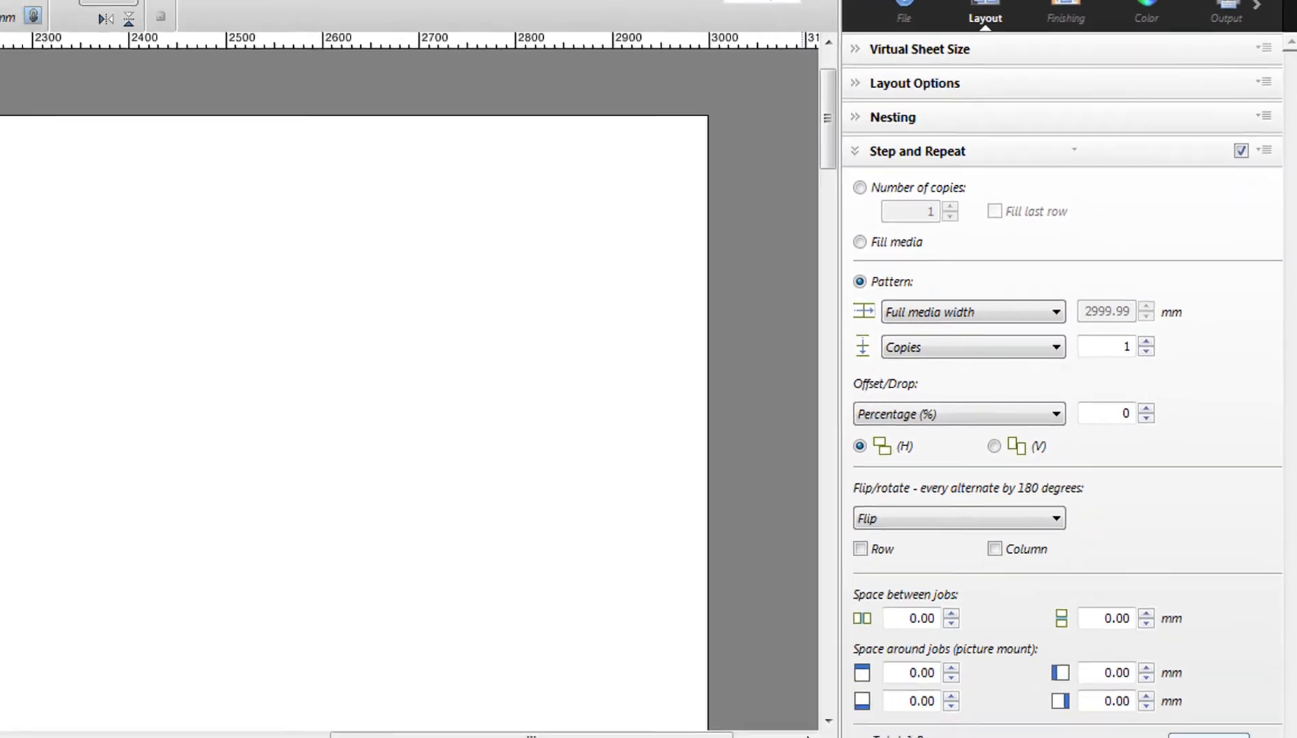
{"action": "left_click", "coordinate": [1233, 687]}
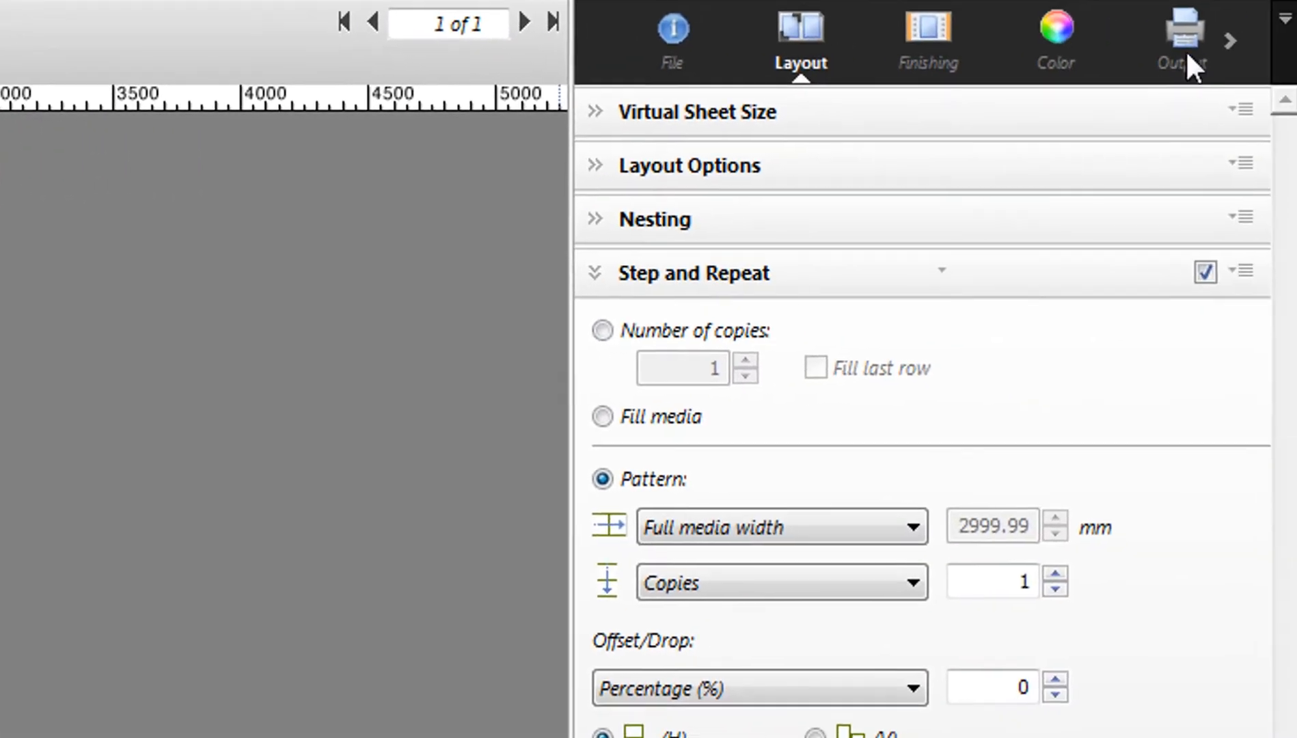
Load the Cotton media correction preset for the step and repeat job
{"action": "left_click", "coordinate": [1189, 46]}
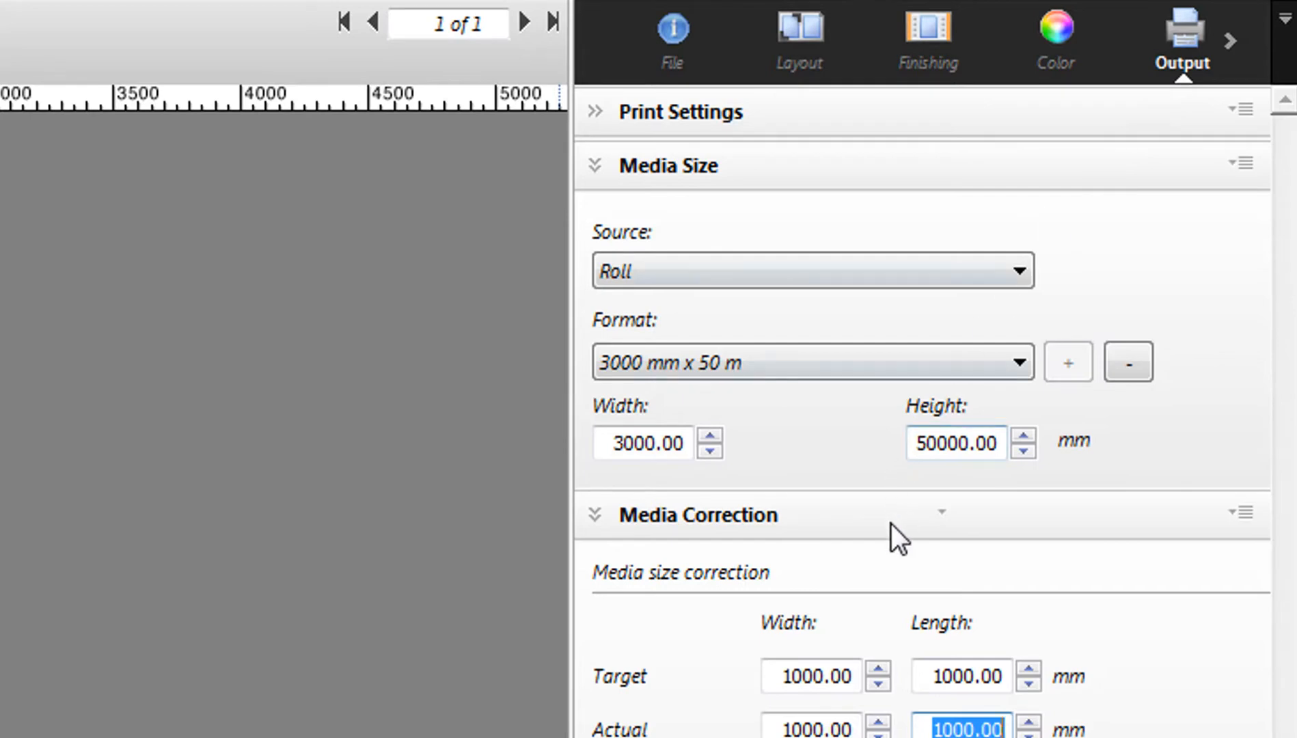
{"action": "left_click", "coordinate": [942, 514]}
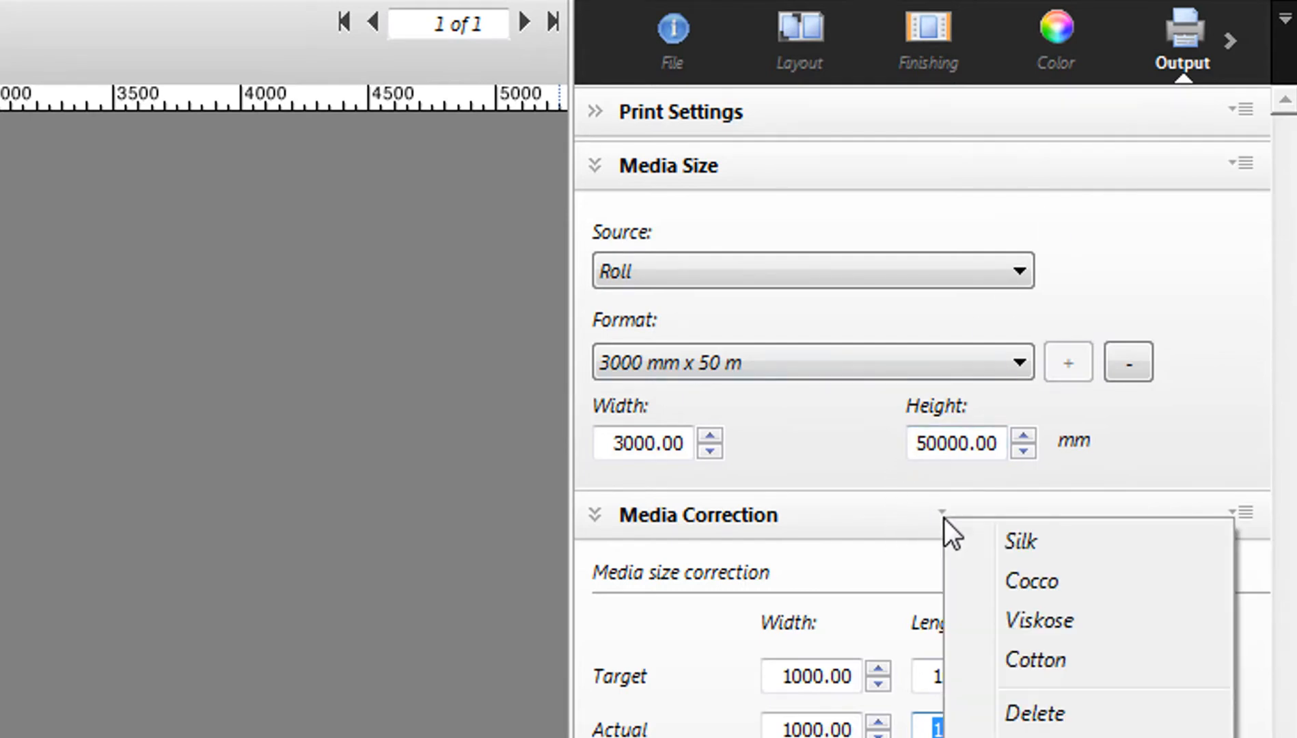
{"action": "left_click", "coordinate": [1096, 664]}
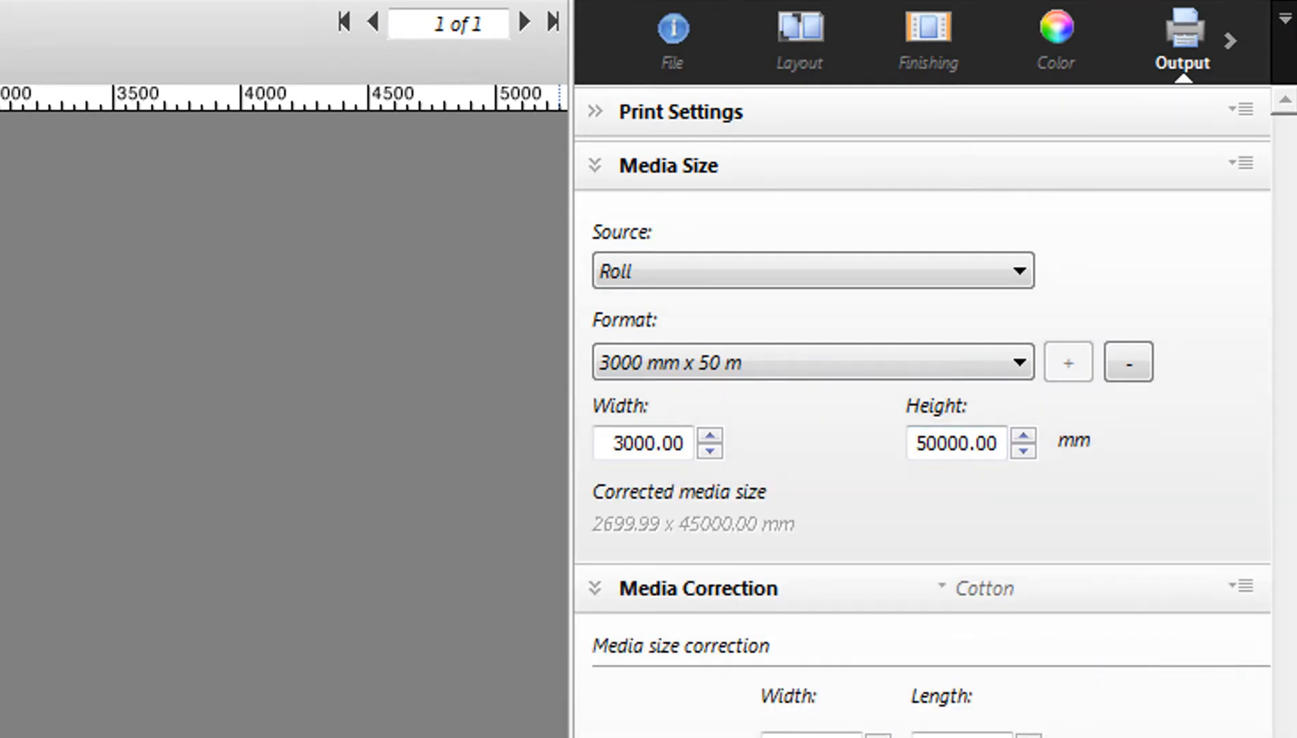
Examine the repeated flower pattern across the corrected media width, including the single image width, the far edge and the media correction values
{"action": "left_click", "coordinate": [800, 31]}
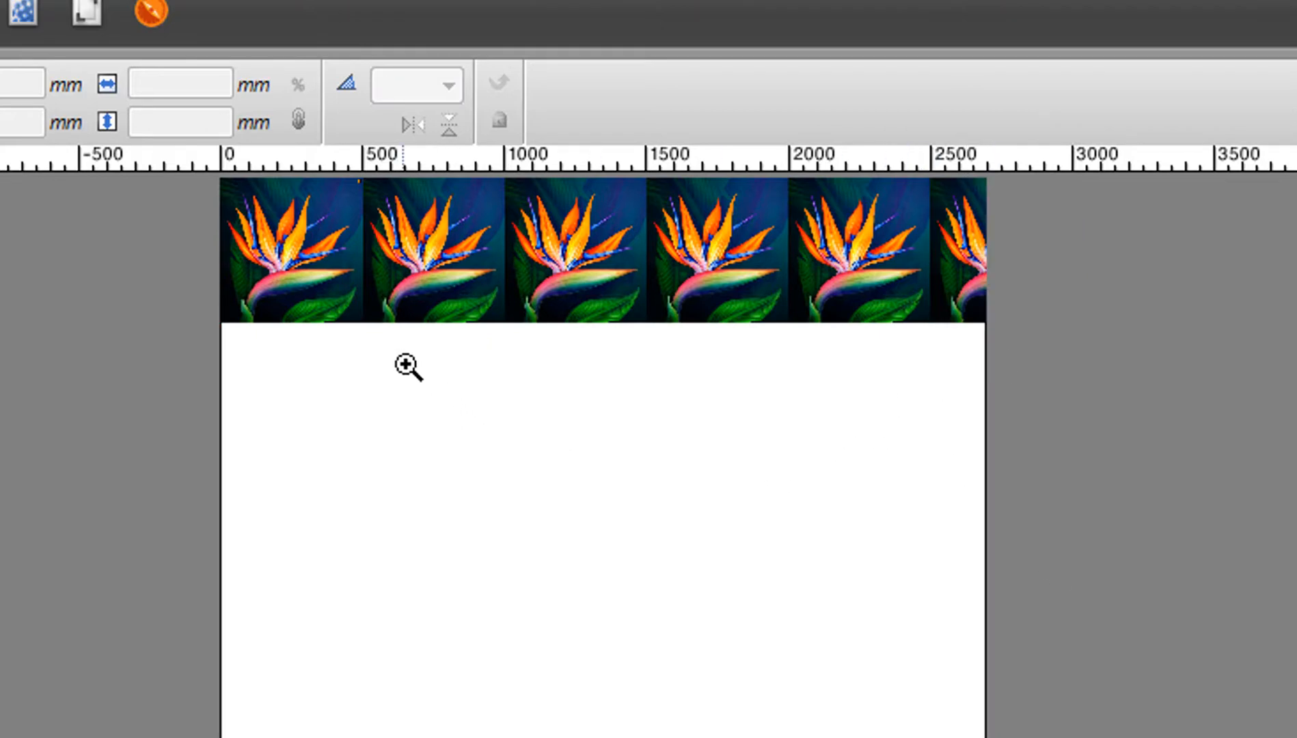
{"action": "left_click_drag", "start_coordinate": [406, 366], "coordinate": [153, 137]}
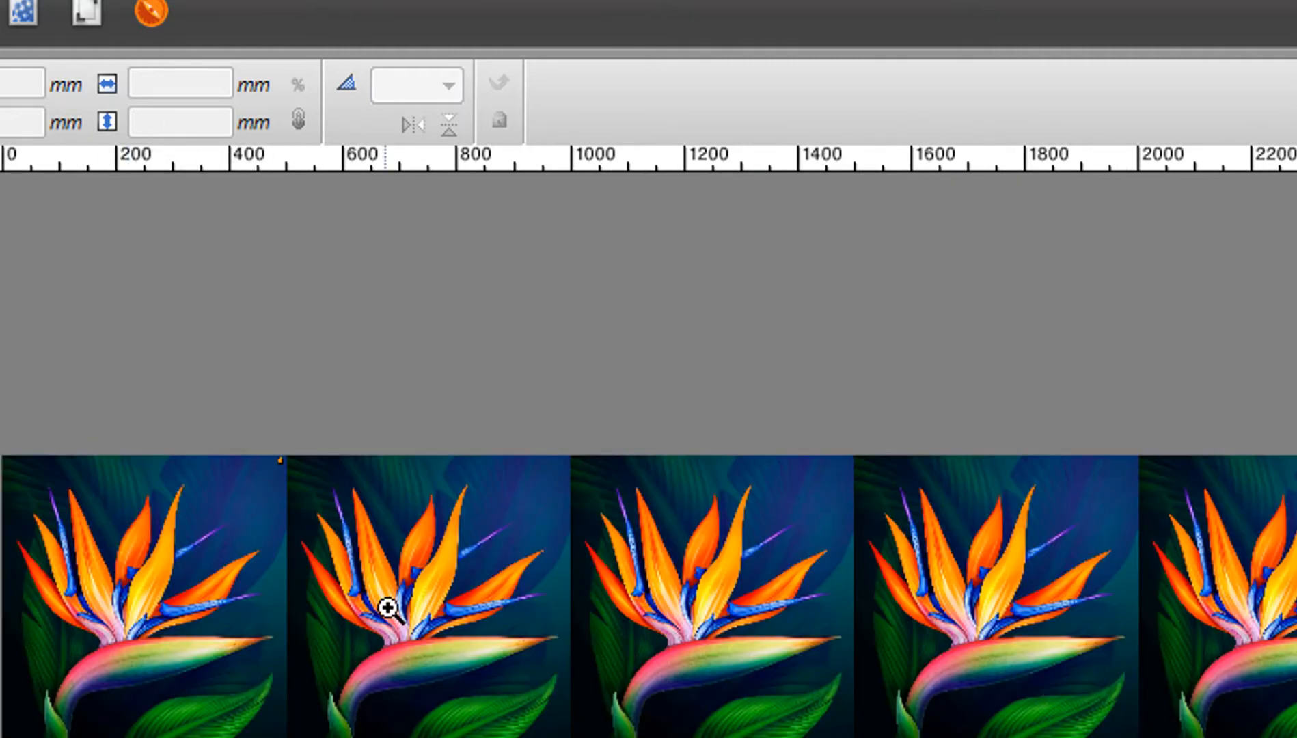
{"action": "left_click_drag", "start_coordinate": [376, 682], "coordinate": [392, 680]}
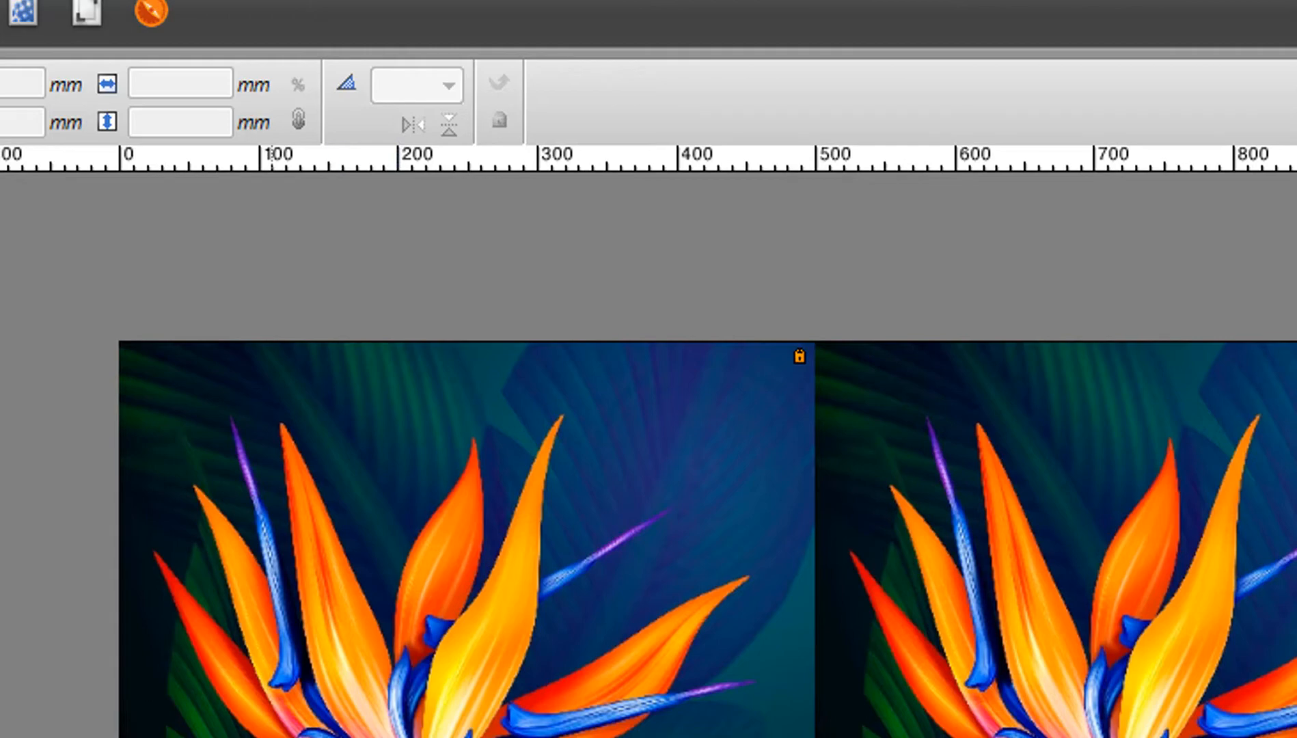
{"action": "scroll", "coordinate": [649, 539], "scroll_direction": "right", "scroll_amount": 10}
{"action": "scroll", "coordinate": [649, 540], "scroll_direction": "right", "scroll_amount": 6}
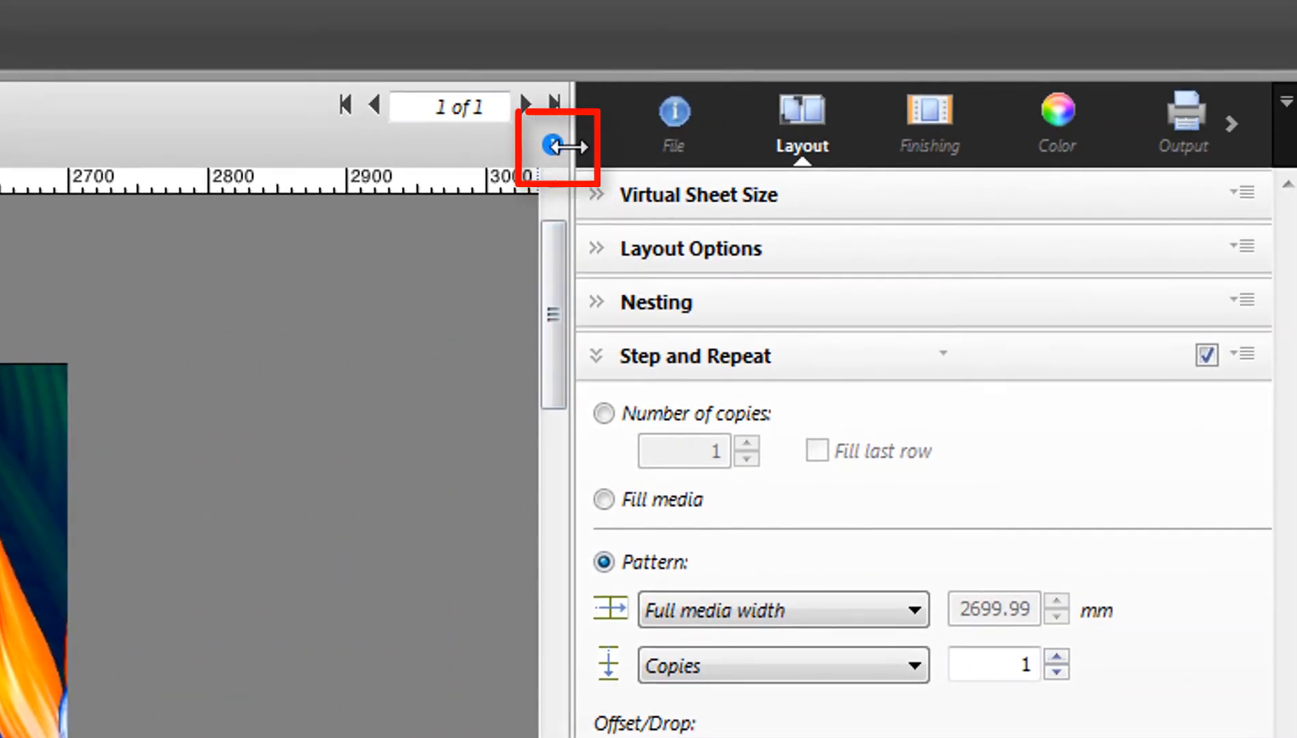
{"action": "mouse_move", "coordinate": [548, 143]}
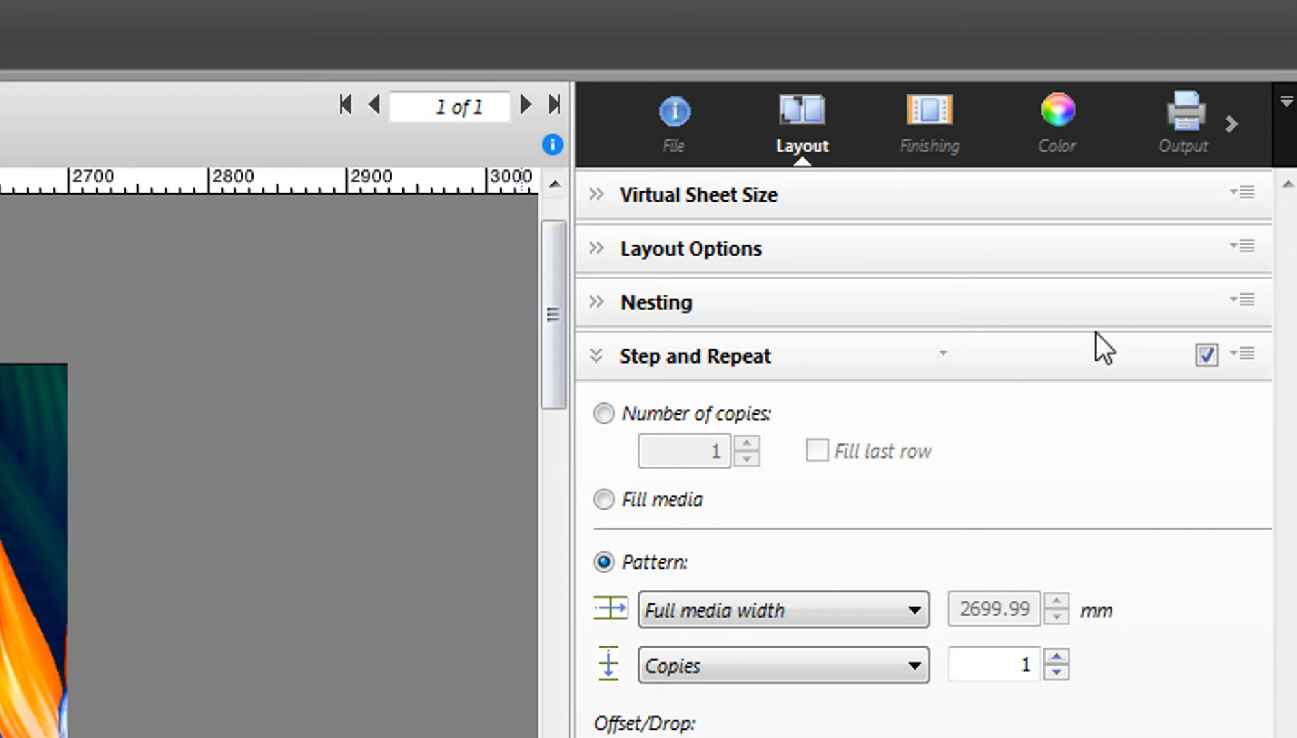
{"action": "left_click", "coordinate": [1185, 136]}
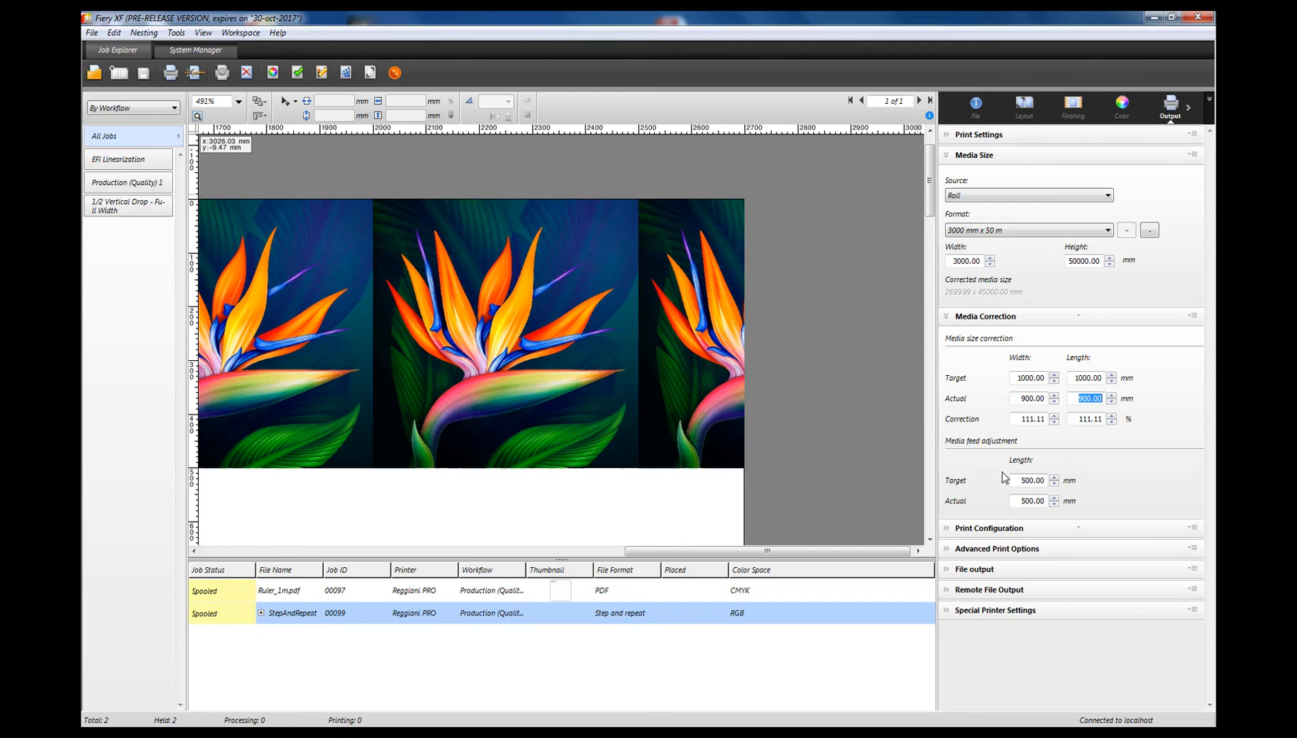
{"action": "left_click_drag", "start_coordinate": [874, 551], "coordinate": [451, 558]}
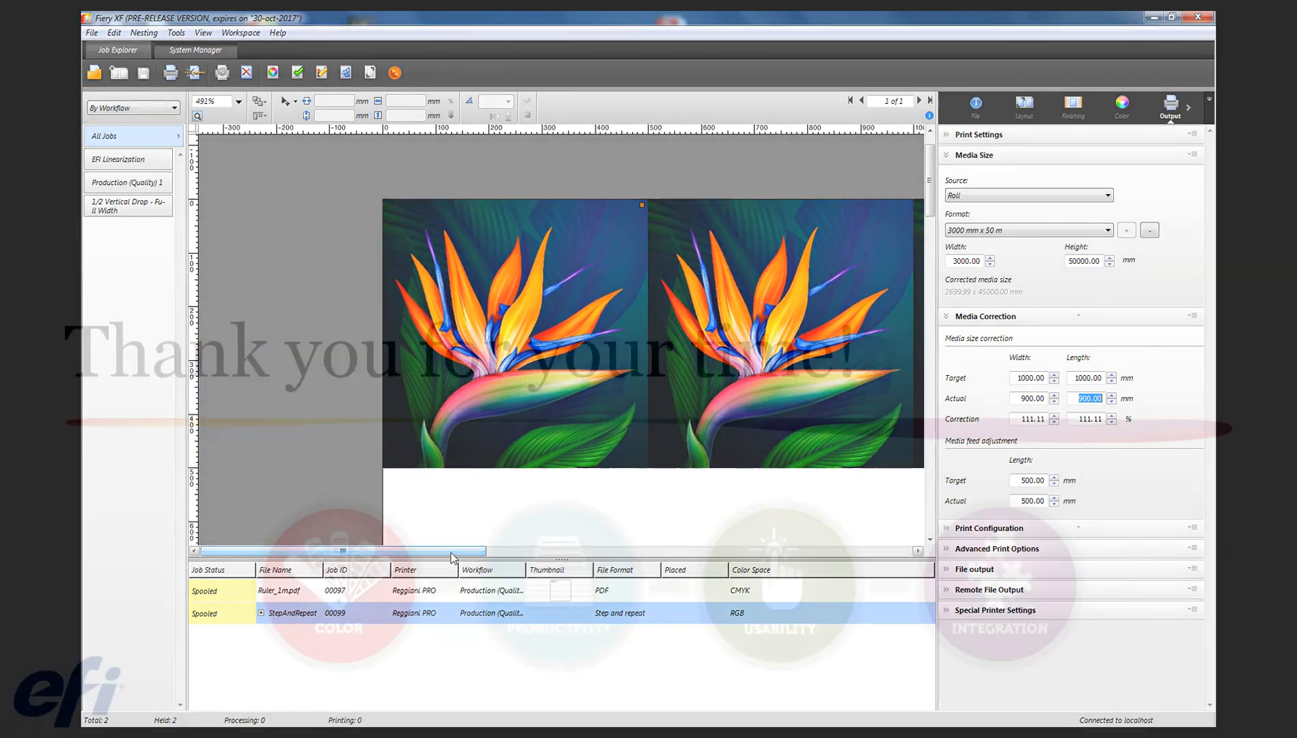